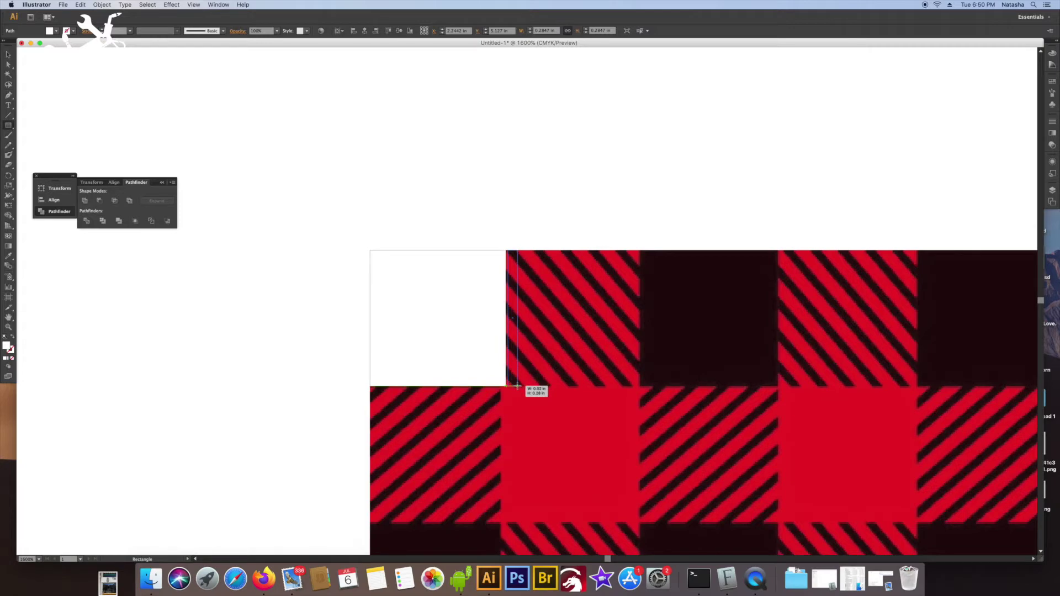
# Slant the narrow white bar diagonally across the striped square beside the white square, following one of its stripes.
pyautogui.moveTo(517, 385); pyautogui.dragTo(632, 389)
pyautogui.press('a')
pyautogui.press('super+shift+a')
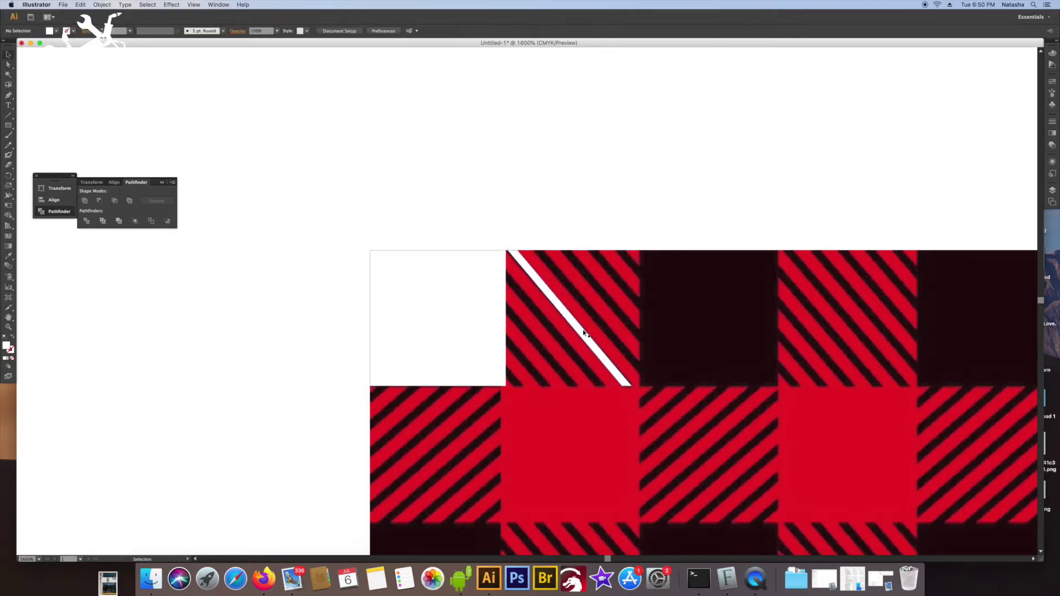
# Duplicate the slanted white stripe toward the upper right and repeat the copy at the same spacing to cover the square's corner.
pyautogui.moveTo(572, 327); pyautogui.dragTo(590, 313)
pyautogui.hotkey('ctrl', 'd')
pyautogui.hotkey('ctrl', 'd')
pyautogui.press('super+d')
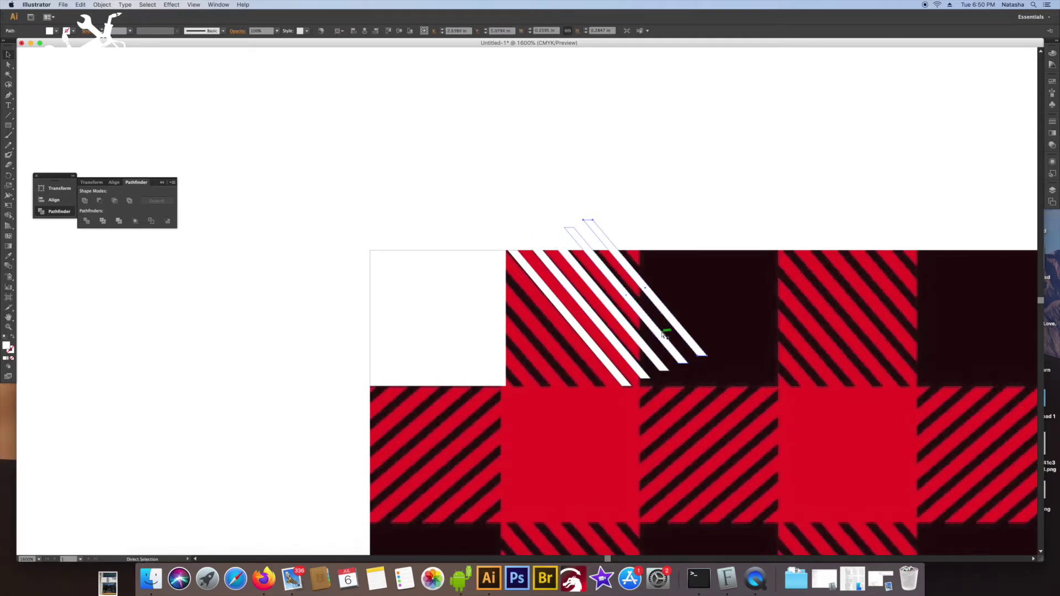
# Add copies of the slanted white stripe toward the lower left so the rest of the striped square is covered.
pyautogui.moveTo(622, 228); pyautogui.dragTo(457, 274)
pyautogui.click(532, 269)
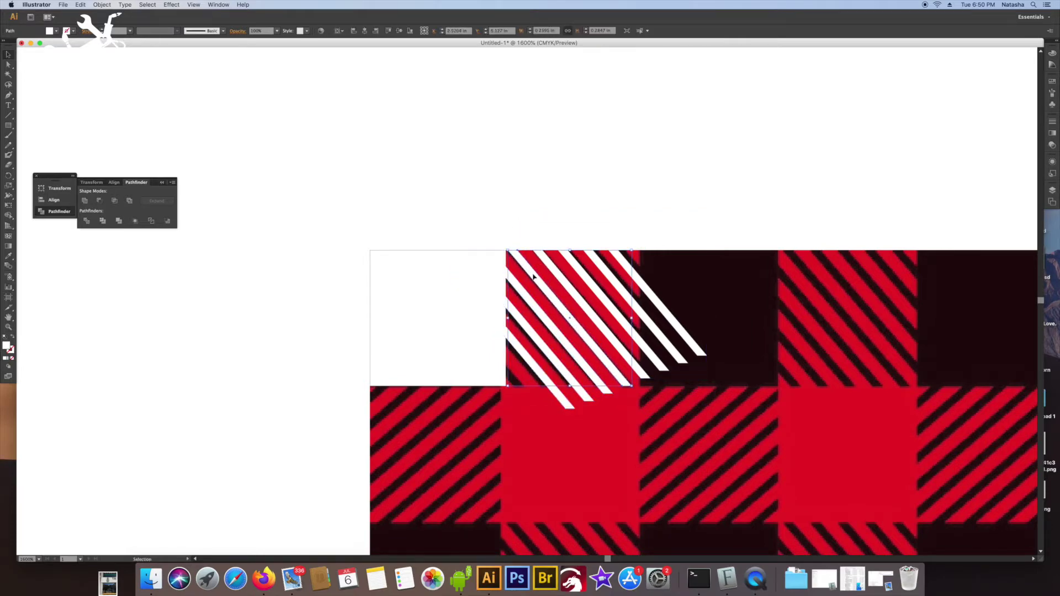
pyautogui.press('super+shift+a')
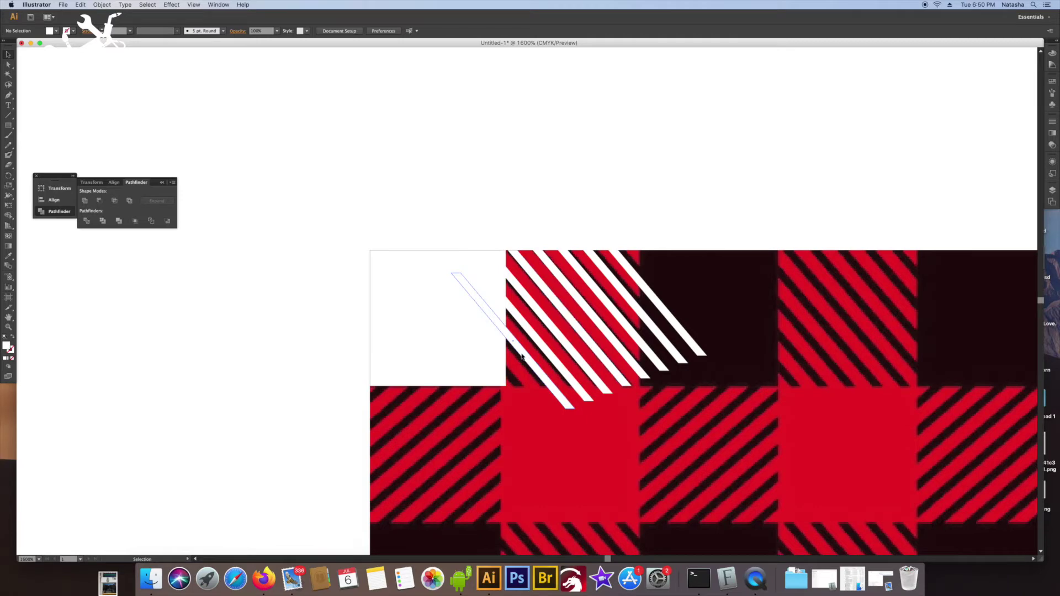
pyautogui.moveTo(521, 356); pyautogui.dragTo(524, 382)
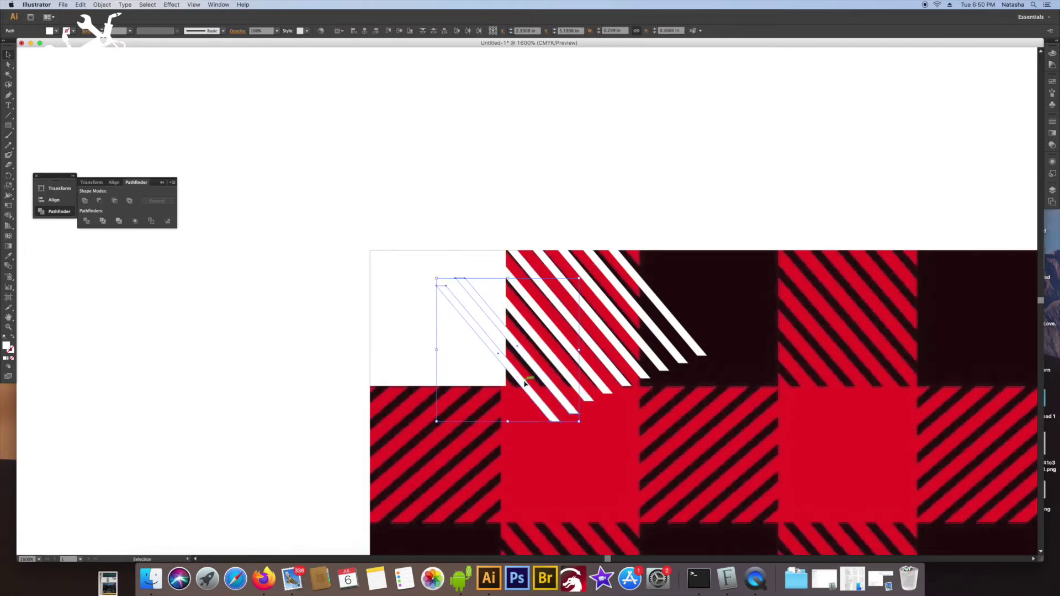
pyautogui.click(493, 307)
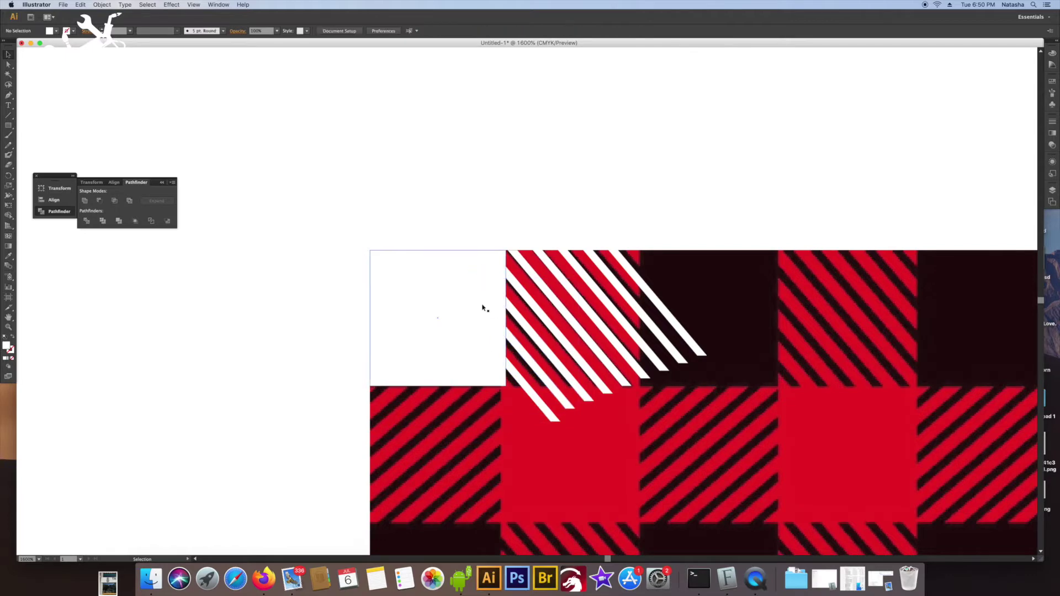
# Place a yellow-filled copy of the white square behind the slanted stripes and divide the overlapping shapes with Pathfinder.
pyautogui.moveTo(413, 288); pyautogui.dragTo(548, 301)
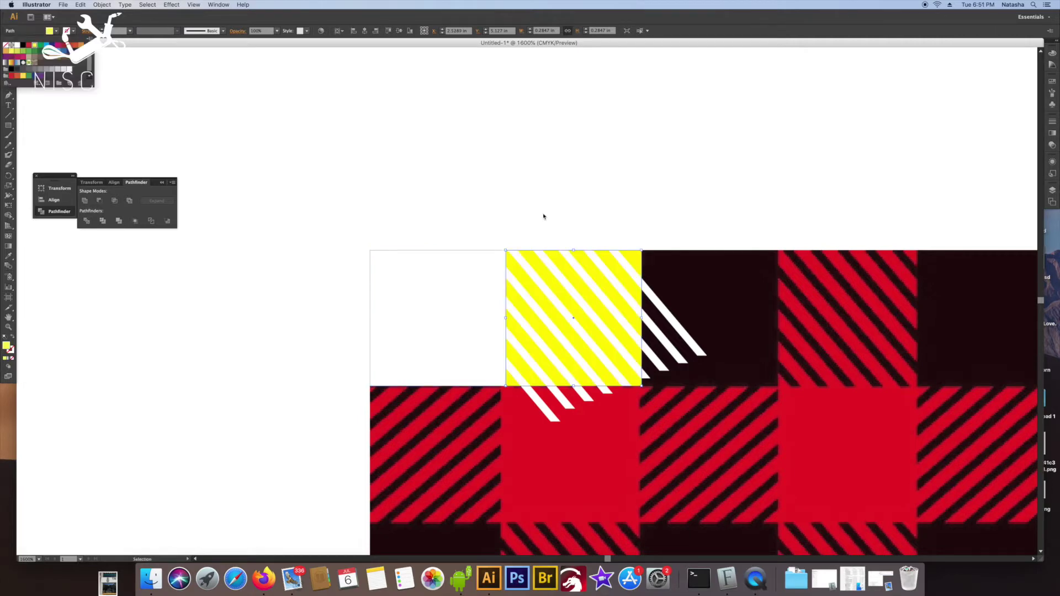
pyautogui.press('Escape')
pyautogui.moveTo(665, 224); pyautogui.dragTo(521, 400)
pyautogui.click(86, 220)
# Select every piece with the same yellow fill and stroke and delete them from the divided square.
pyautogui.press('super+shift+a')
pyautogui.press('a')
pyautogui.click(630, 256)
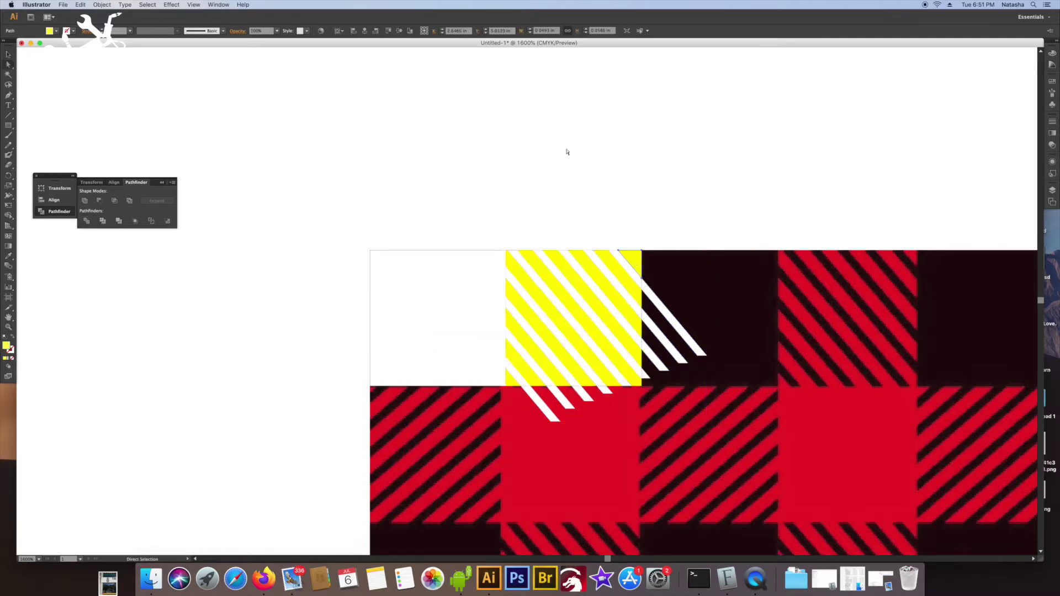
pyautogui.click(140, 5)
pyautogui.moveTo(177, 81)
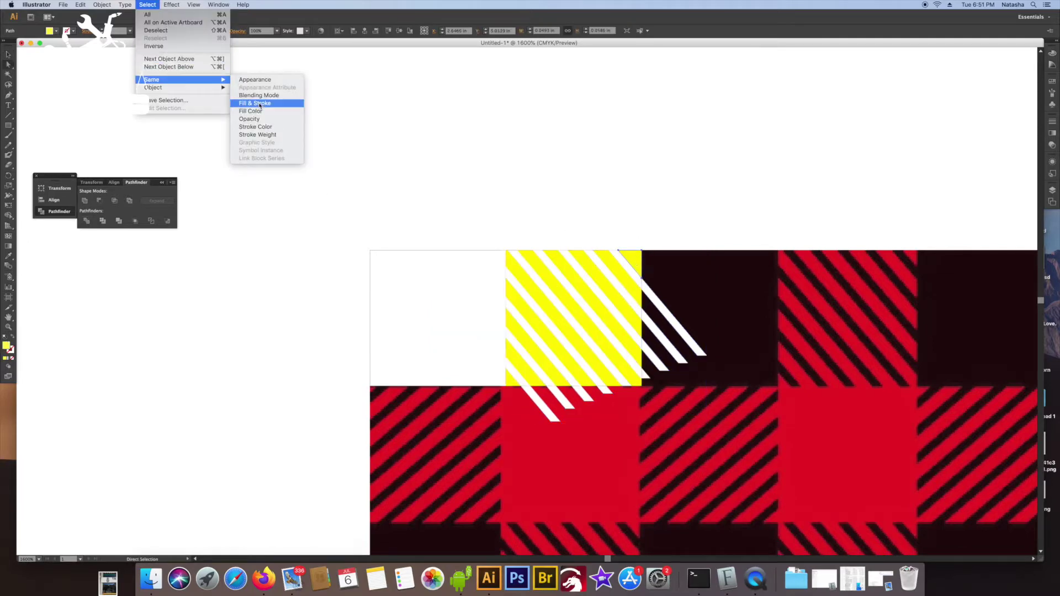
pyautogui.click(260, 104)
pyautogui.press('Delete')
# Delete the stripe ends that stick out past the right, bottom and top edges of the striped square.
pyautogui.moveTo(702, 249); pyautogui.dragTo(647, 410)
pyautogui.press('Delete')
pyautogui.moveTo(685, 441); pyautogui.dragTo(504, 390)
pyautogui.press('Delete')
pyautogui.moveTo(659, 207); pyautogui.dragTo(507, 248)
pyautogui.press('Delete')
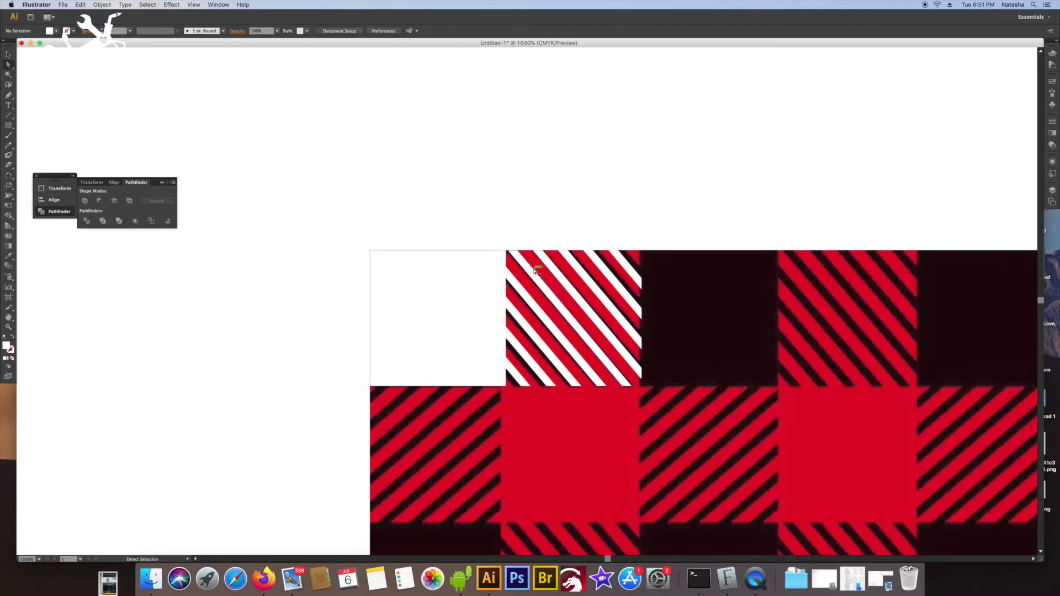
pyautogui.click(480, 295)
pyautogui.press('Delete')
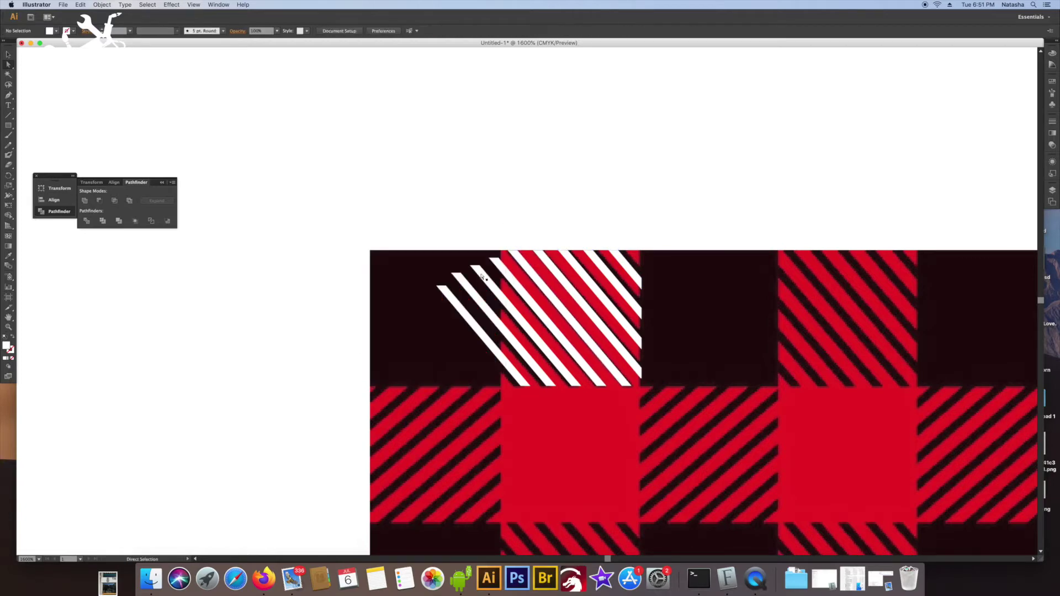
pyautogui.moveTo(416, 199); pyautogui.dragTo(501, 396)
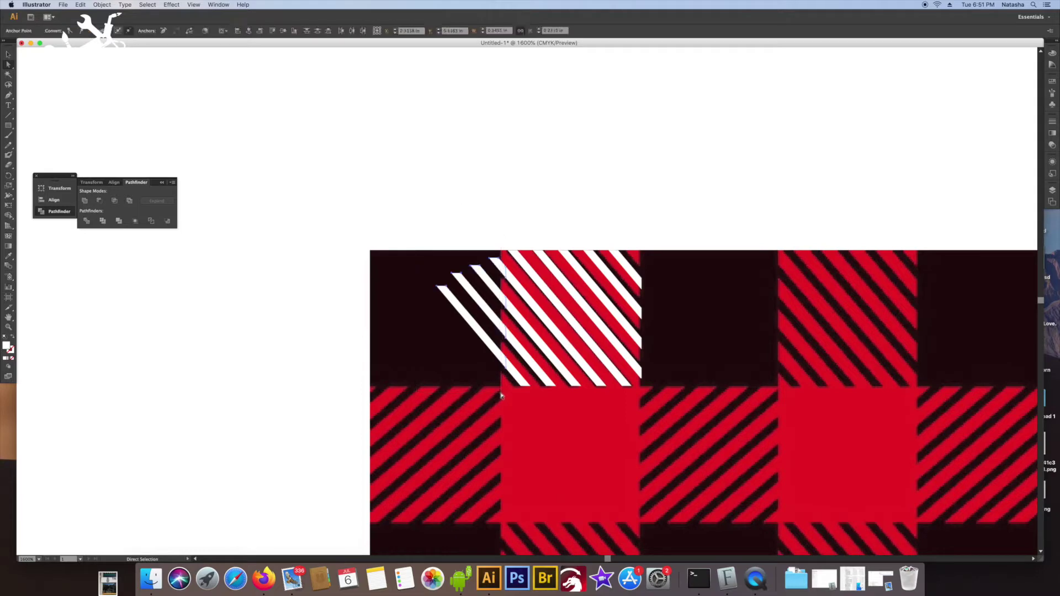
pyautogui.press('Delete')
pyautogui.hotkey('ctrl', 'z')
pyautogui.hotkey('ctrl', 'z')
# Select the trimmed stripes together with the white square and fill them all with light blue.
pyautogui.press('v')
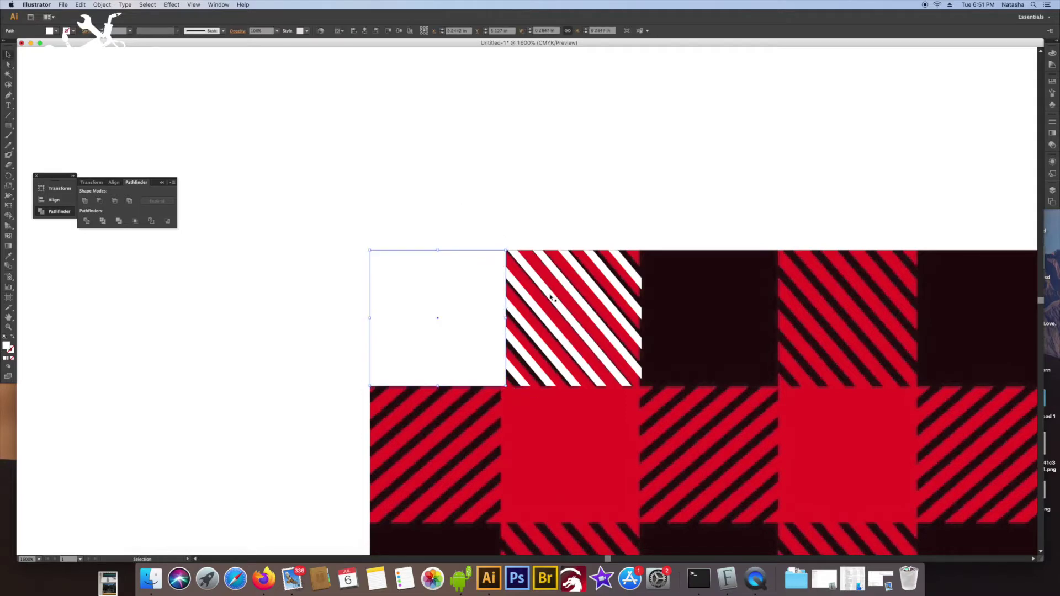
pyautogui.click(550, 231)
pyautogui.moveTo(644, 204); pyautogui.dragTo(539, 391)
pyautogui.keyDown('shift'); pyautogui.click(432, 299); pyautogui.keyUp('shift')
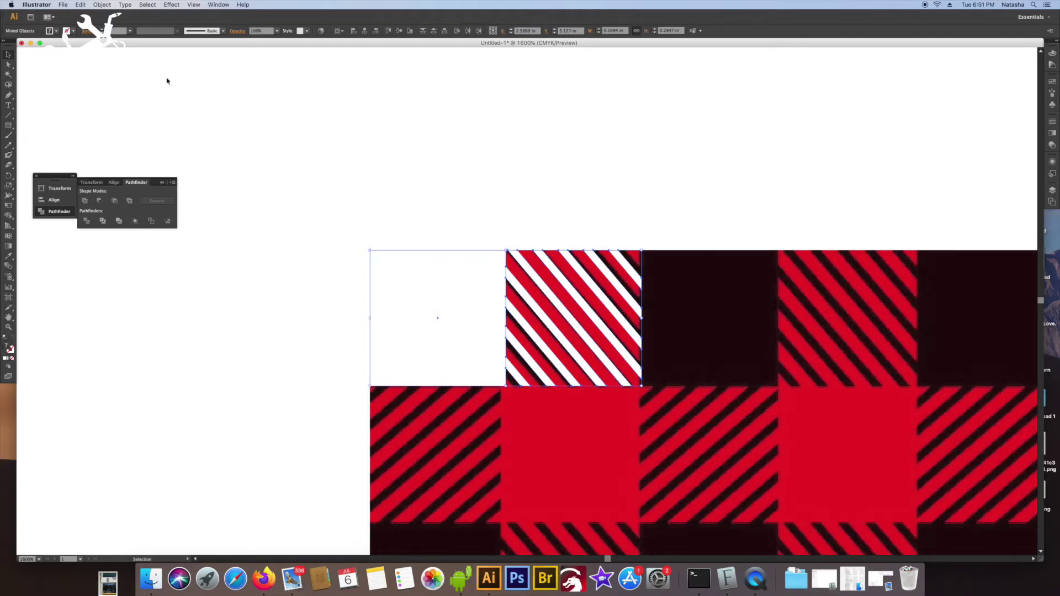
pyautogui.click(73, 31)
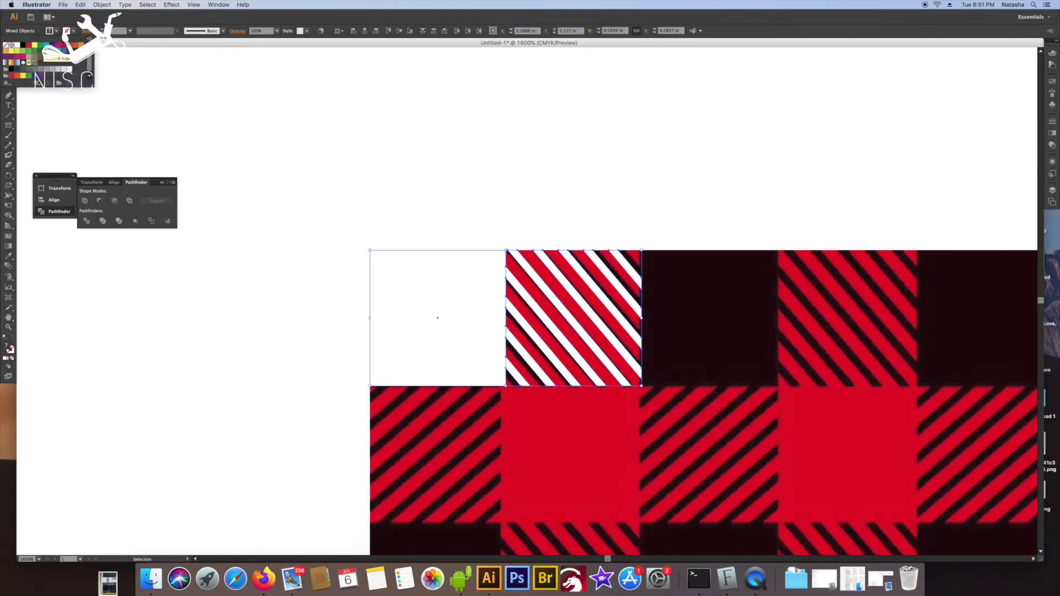
pyautogui.click(43, 49)
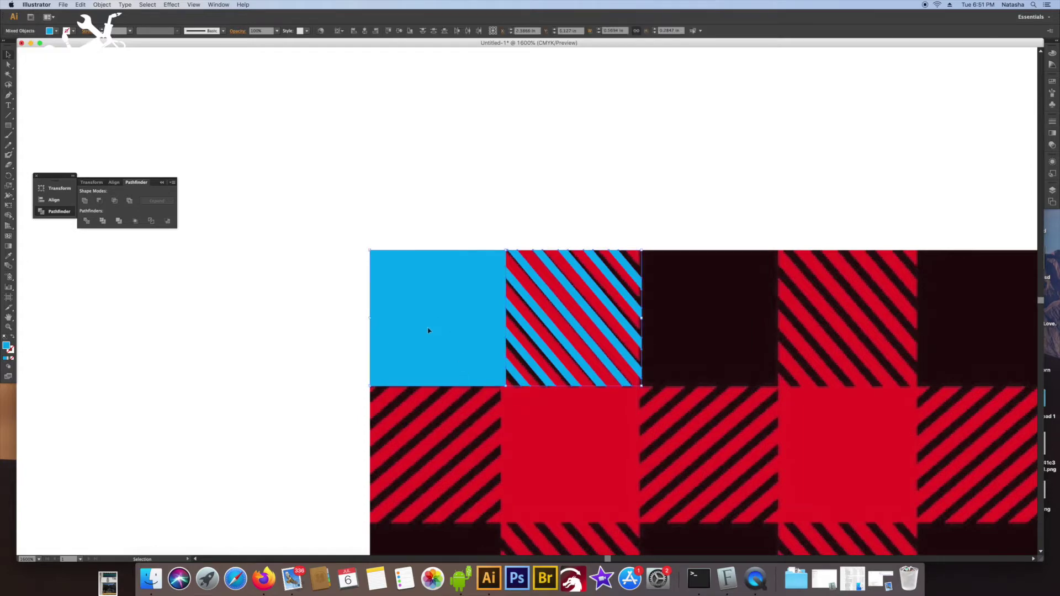
# Repeat the blue solid-and-striped pair across the plaid's top row and delete the striped square beyond its right edge.
pyautogui.moveTo(393, 294); pyautogui.dragTo(664, 317)
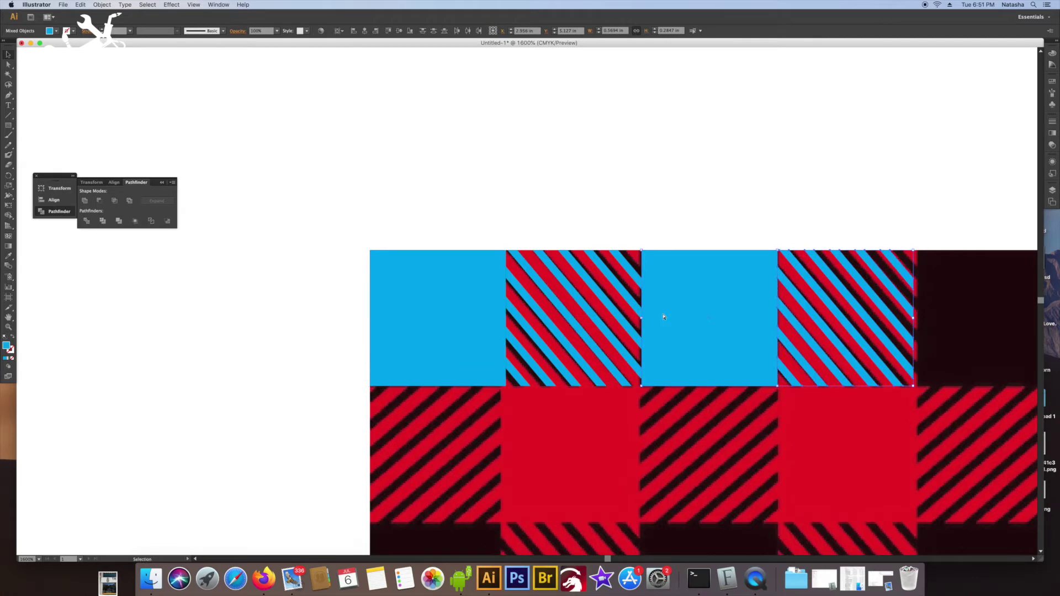
pyautogui.press('super+minus')
pyautogui.press('super+minus')
pyautogui.press('super+minus')
pyautogui.press('super+d')
pyautogui.press('super+d')
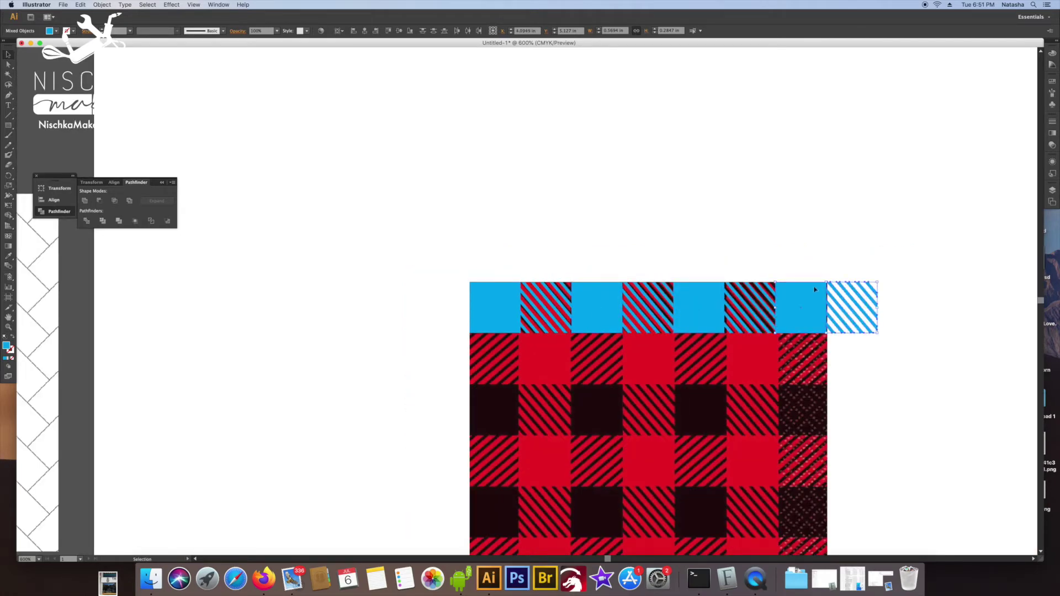
pyautogui.click(869, 297)
pyautogui.press('Delete')
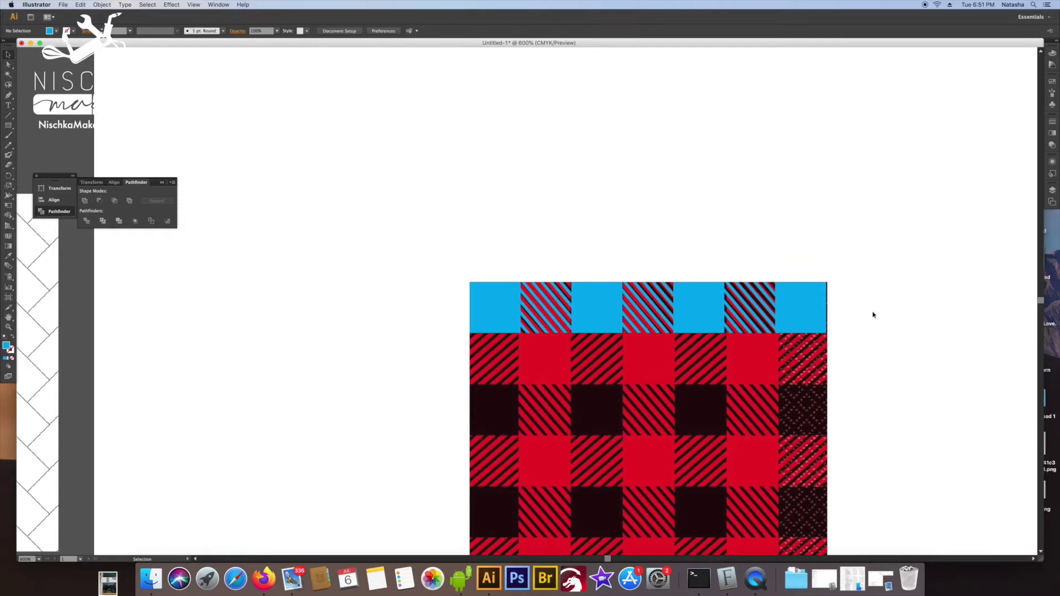
# Duplicate the top row one row down and one square right, and fill the empty first cell with a striped square.
pyautogui.scroll(-3, 865, 333)
pyautogui.hscroll(3, 866, 333)
pyautogui.moveTo(705, 243); pyautogui.dragTo(756, 294)
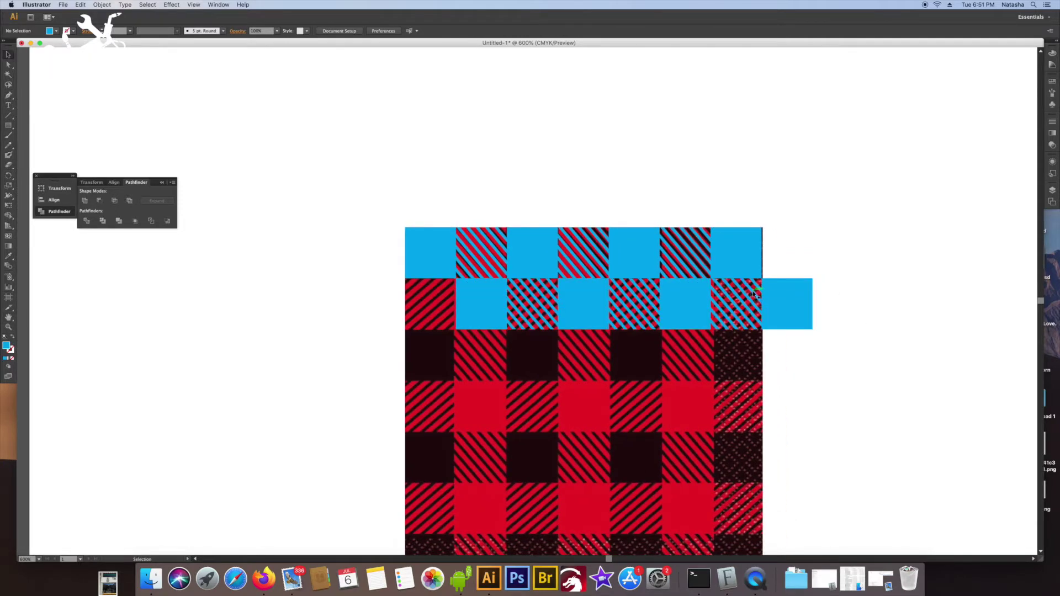
pyautogui.click(719, 305)
pyautogui.moveTo(525, 282); pyautogui.dragTo(481, 295)
pyautogui.click(489, 306)
# Delete the solid blue square that extends past the right end of the second row.
pyautogui.click(786, 326)
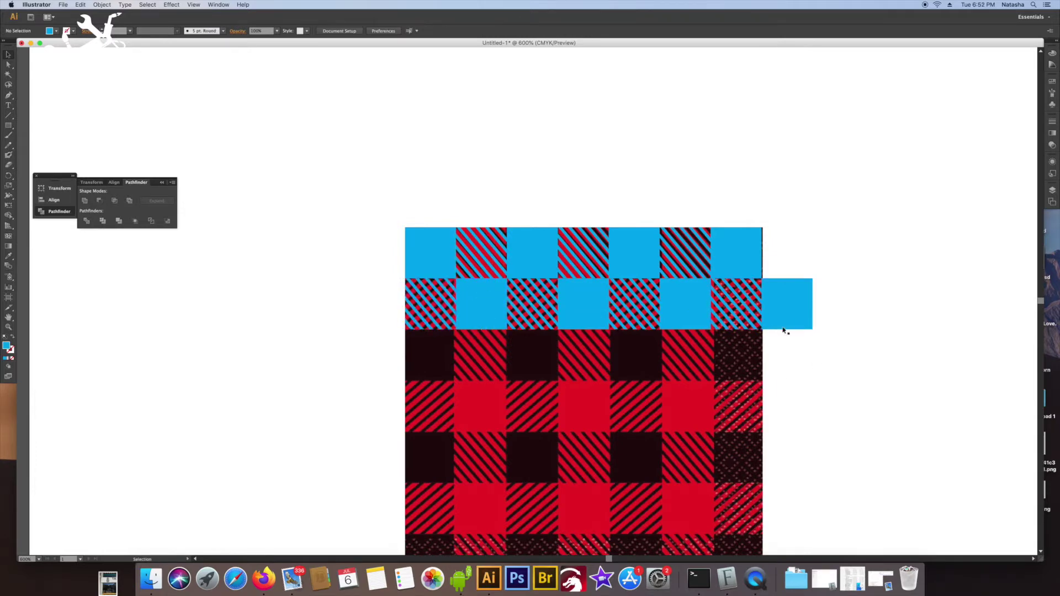
pyautogui.press('Delete')
pyautogui.click(436, 322)
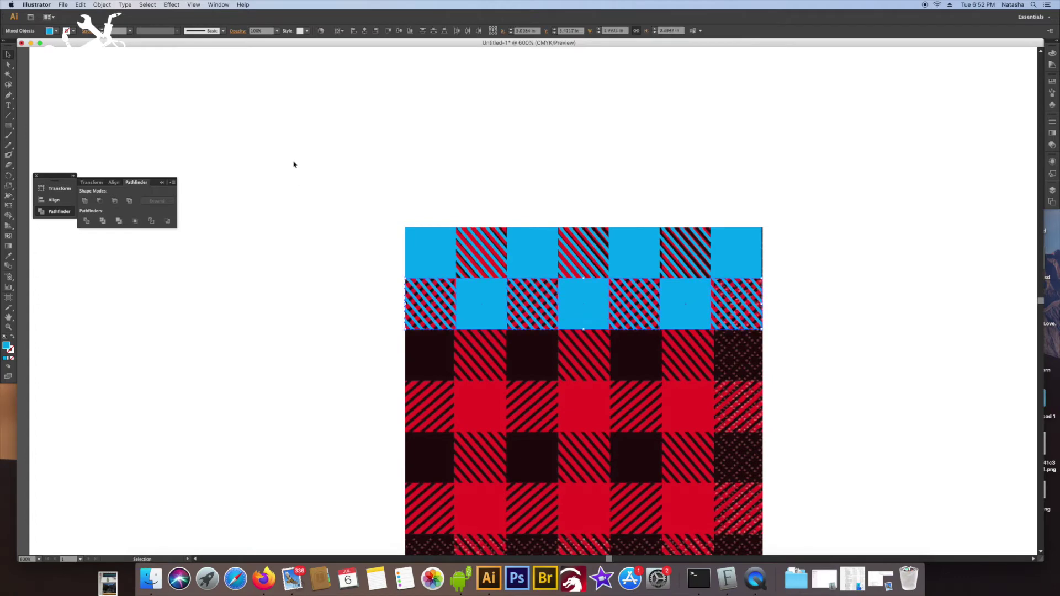
pyautogui.click(481, 206)
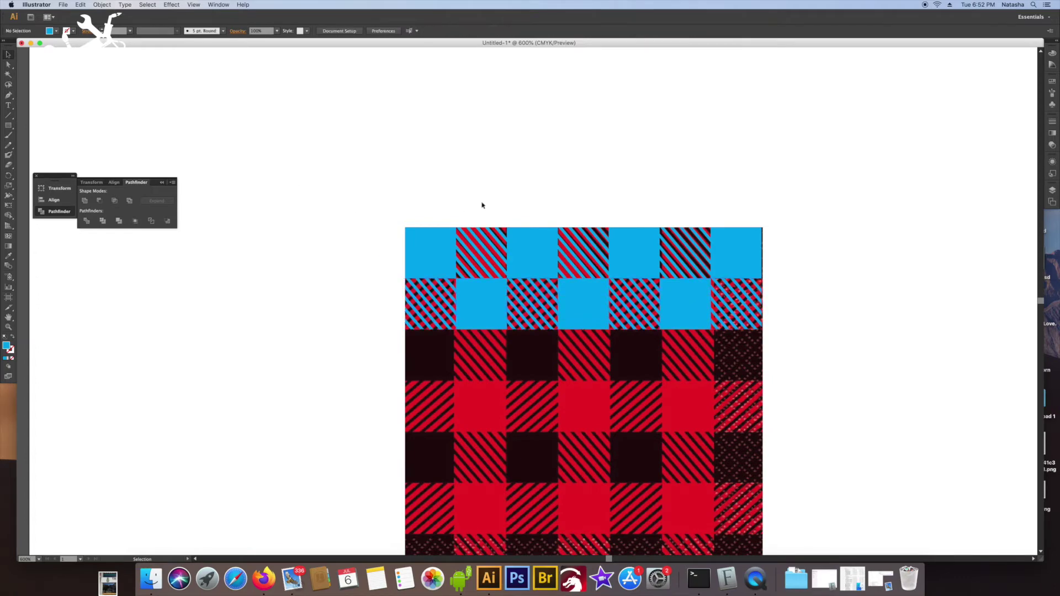
# Reflect the first striped square of the second row across the vertical axis.
pyautogui.click(430, 288)
pyautogui.click(102, 4)
pyautogui.moveTo(114, 20)
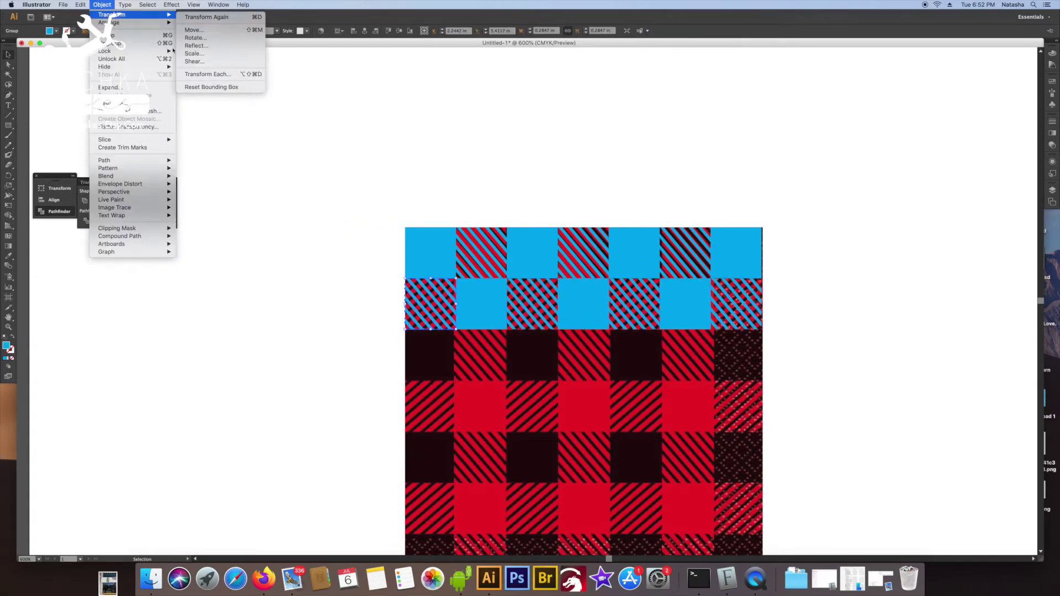
pyautogui.click(195, 45)
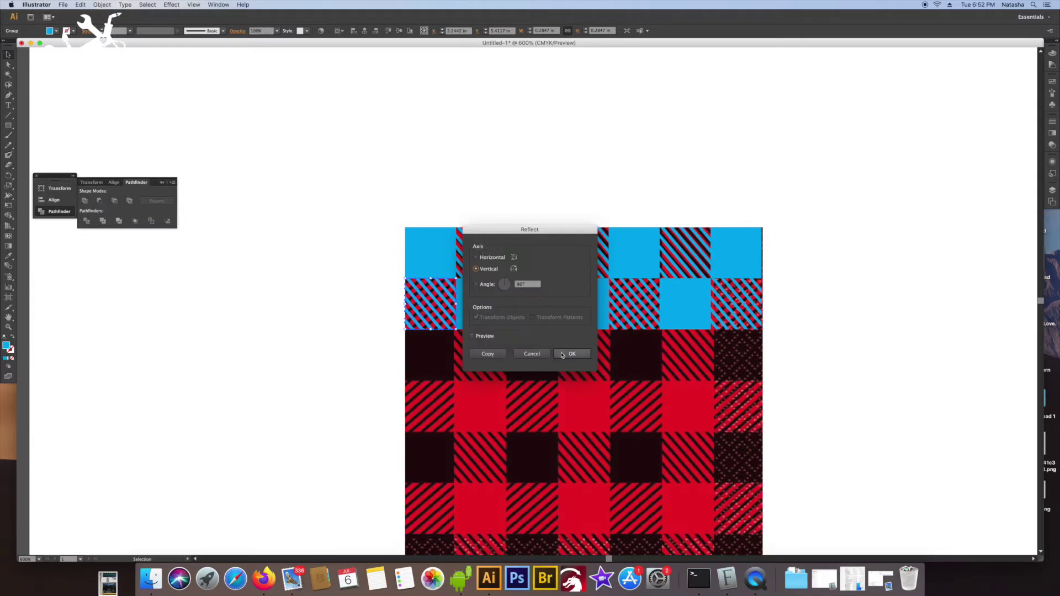
pyautogui.click(561, 354)
# Reflect the remaining striped squares of the second row across the vertical axis.
pyautogui.click(102, 4)
pyautogui.moveTo(114, 20)
pyautogui.click(195, 20)
pyautogui.click(102, 4)
pyautogui.click(195, 46)
pyautogui.click(560, 354)
pyautogui.click(736, 304)
pyautogui.click(101, 5)
pyautogui.click(194, 20)
# Duplicate the two finished rows directly below and repeat the copy until the blue pattern covers the whole plaid.
pyautogui.moveTo(776, 229); pyautogui.dragTo(400, 309)
pyautogui.moveTo(462, 260); pyautogui.dragTo(446, 352)
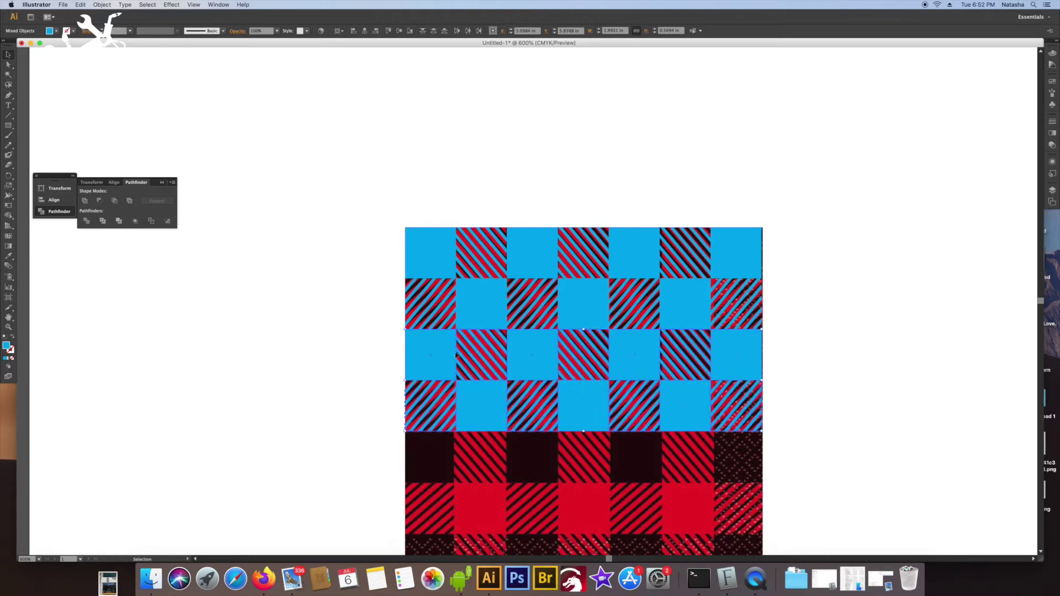
pyautogui.press('super+d')
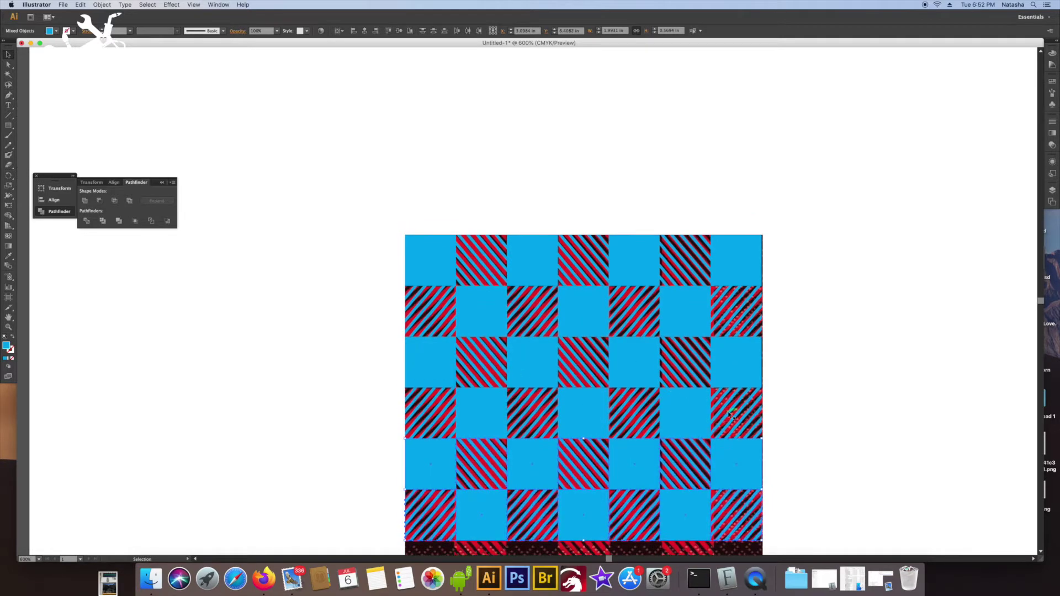
pyautogui.scroll(-3, 730, 414)
pyautogui.press('super+d')
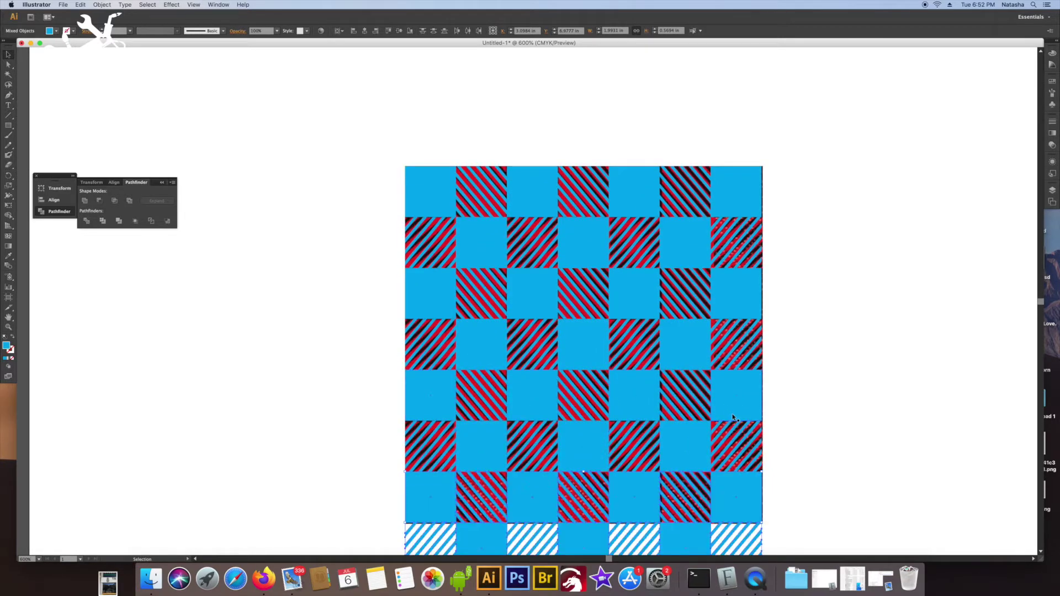
# Delete the surplus bottom row and move the complete blue pattern off the plaid image to the empty area on its left.
pyautogui.click(811, 411)
pyautogui.press('super+minus')
pyautogui.moveTo(695, 506); pyautogui.dragTo(455, 462)
pyautogui.press('Delete')
pyautogui.moveTo(736, 200); pyautogui.dragTo(458, 426)
pyautogui.moveTo(587, 338); pyautogui.dragTo(401, 342)
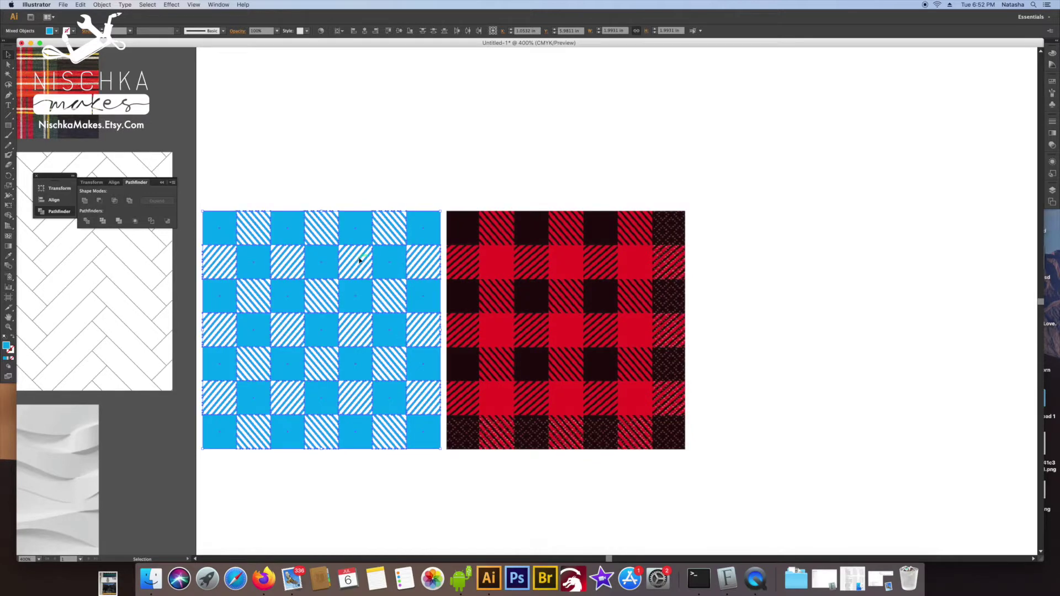
# Draw a narrow black rectangle along the left edge of the black pattern, spanning its full height.
pyautogui.press('m')
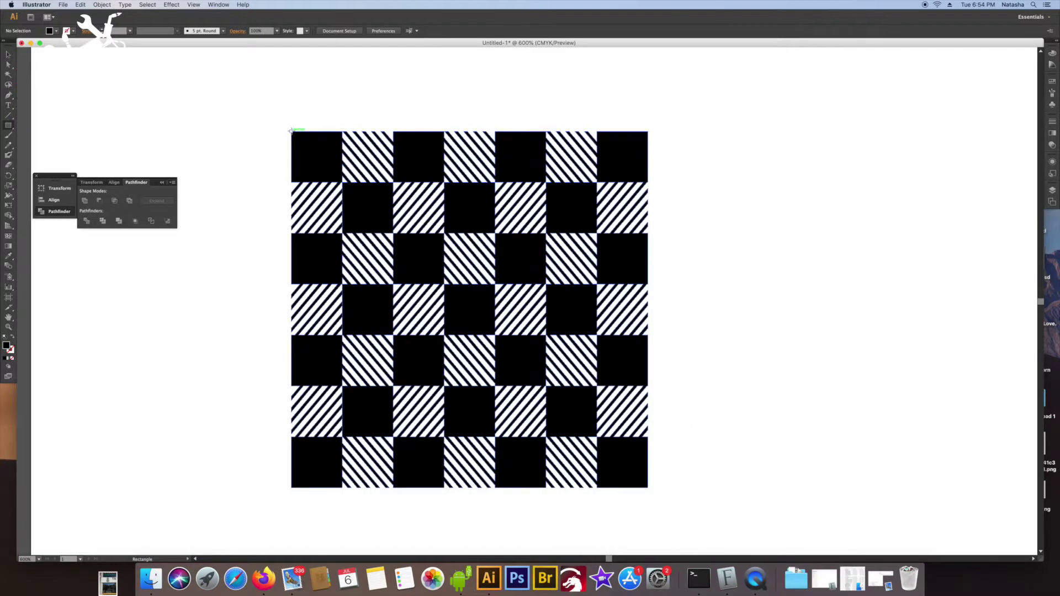
pyautogui.moveTo(291, 131)
pyautogui.mouseDown()
pyautogui.moveTo(306, 218)
pyautogui.moveTo(297, 487)
pyautogui.mouseUp()
pyautogui.press('v')
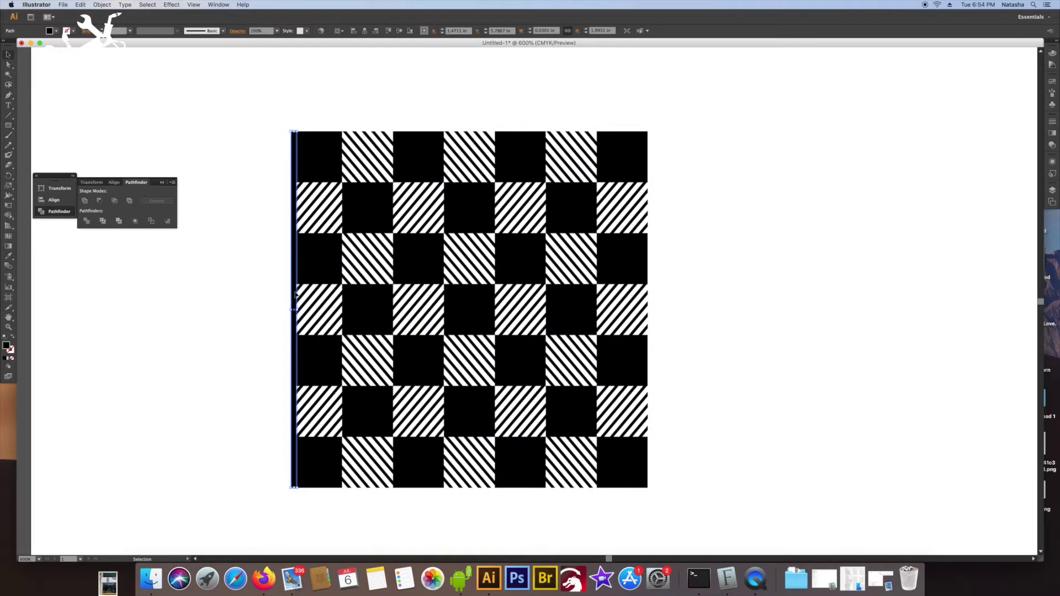
# Duplicate the narrow vertical bar to the next column boundary and repeat the copy across all columns of the pattern.
pyautogui.moveTo(326, 290)
pyautogui.mouseDown()
pyautogui.moveTo(355, 290)
pyautogui.moveTo(343, 290)
pyautogui.mouseUp()
pyautogui.hotkey('ctrl', 'd')
pyautogui.hotkey('ctrl', 'd')
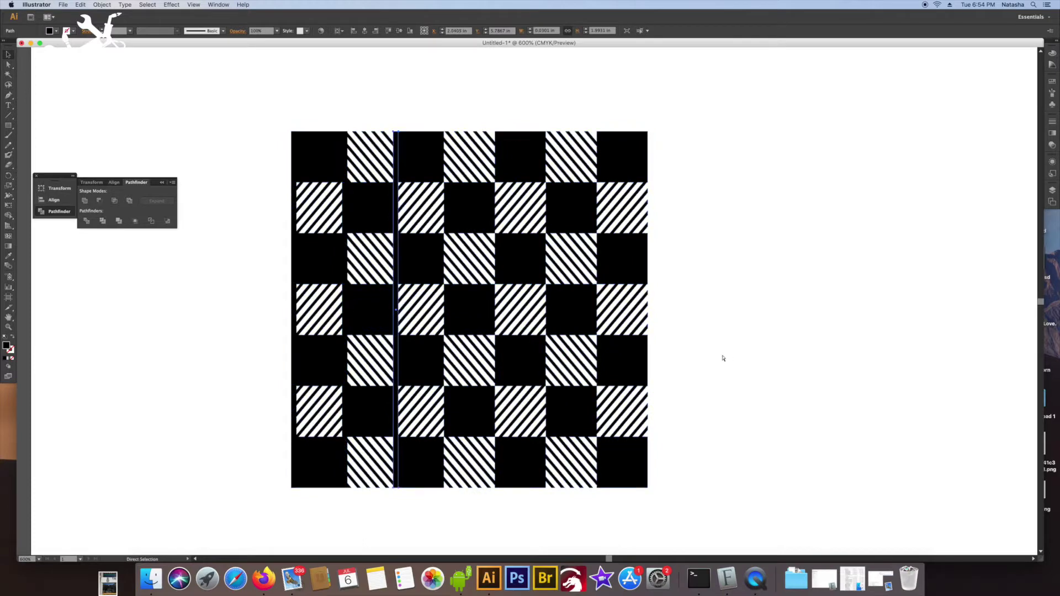
pyautogui.hotkey('ctrl', 'd')
pyautogui.hotkey('ctrl', 'd')
pyautogui.hotkey('ctrl', 'd')
pyautogui.hotkey('ctrl', 'd')
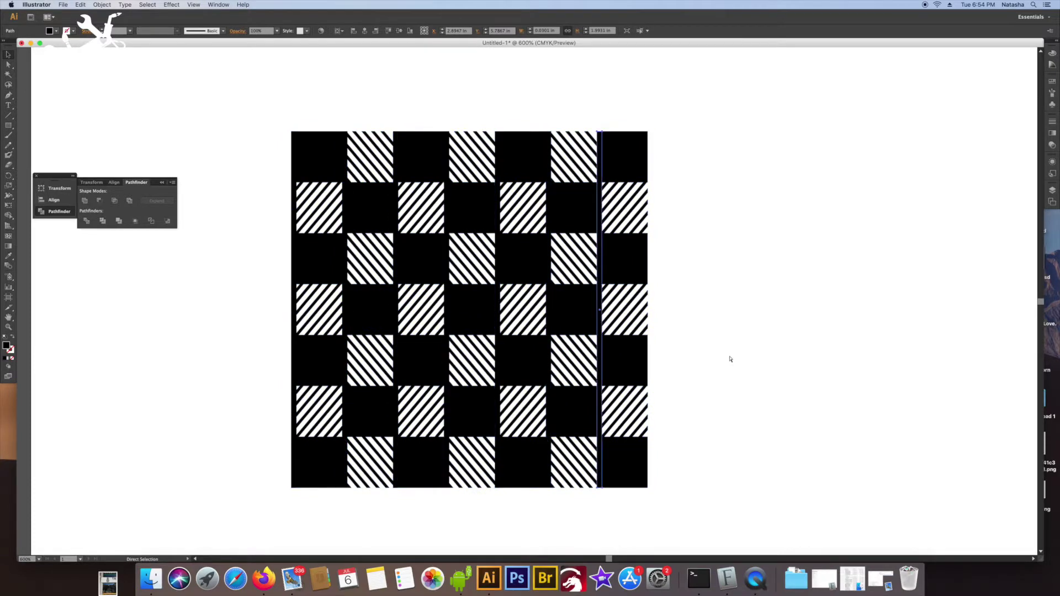
pyautogui.hotkey('ctrl', 'shift', 'a')
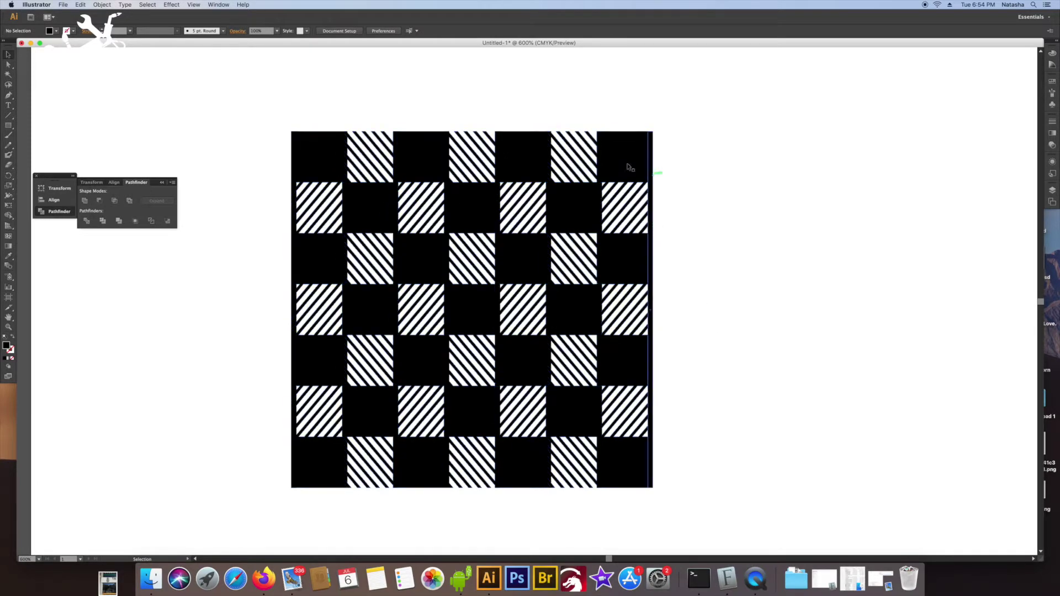
# Rotate a copy of the right-edge bar to horizontal and align it flush with the pattern's top and left edges.
pyautogui.click(649, 165)
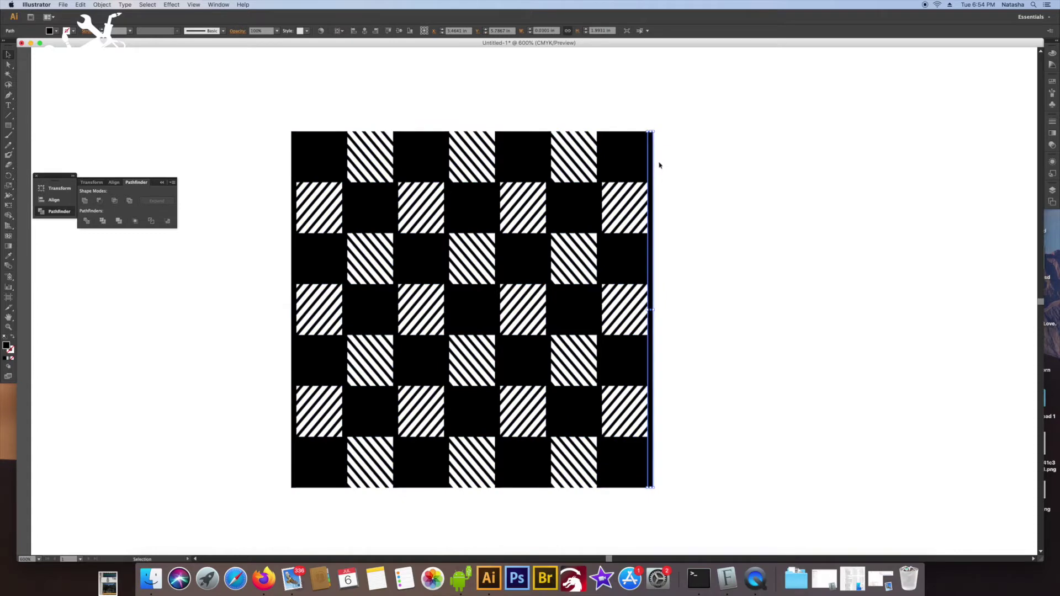
pyautogui.moveTo(657, 130); pyautogui.dragTo(787, 377)
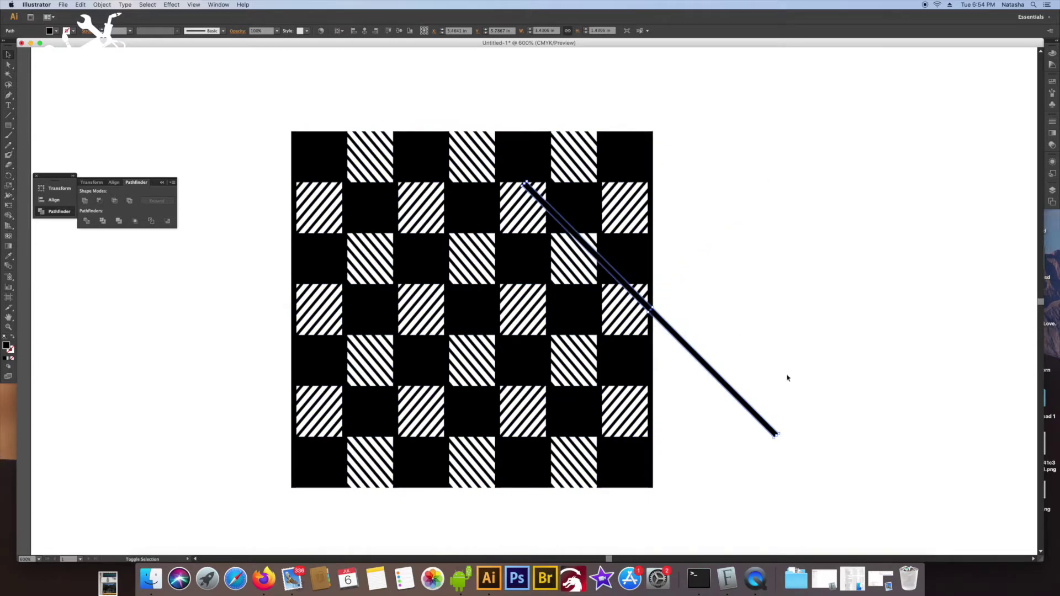
pyautogui.moveTo(783, 434); pyautogui.dragTo(817, 317)
pyautogui.press('super+a')
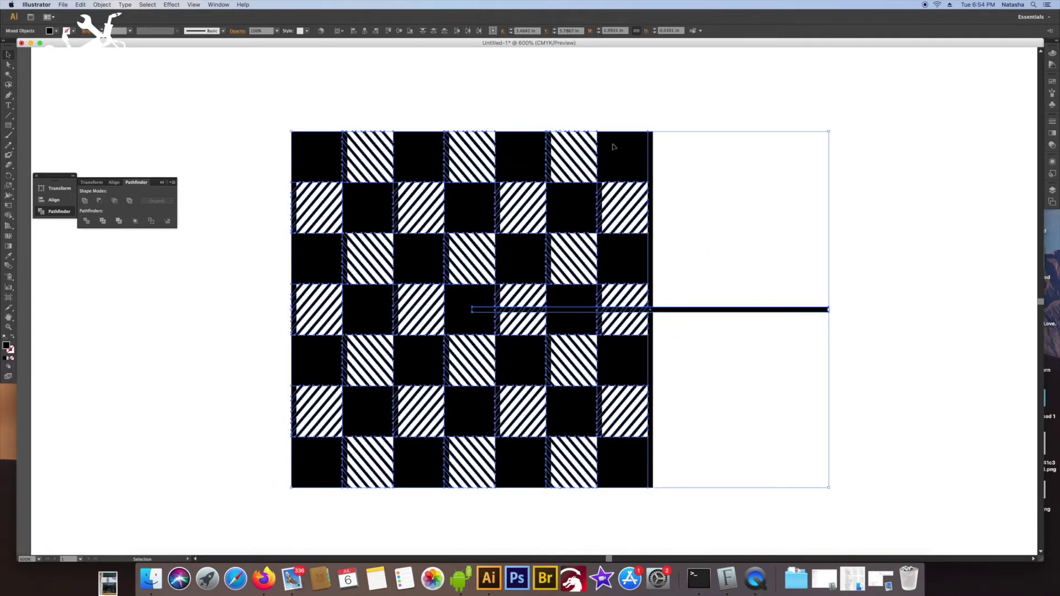
pyautogui.press('super+7')
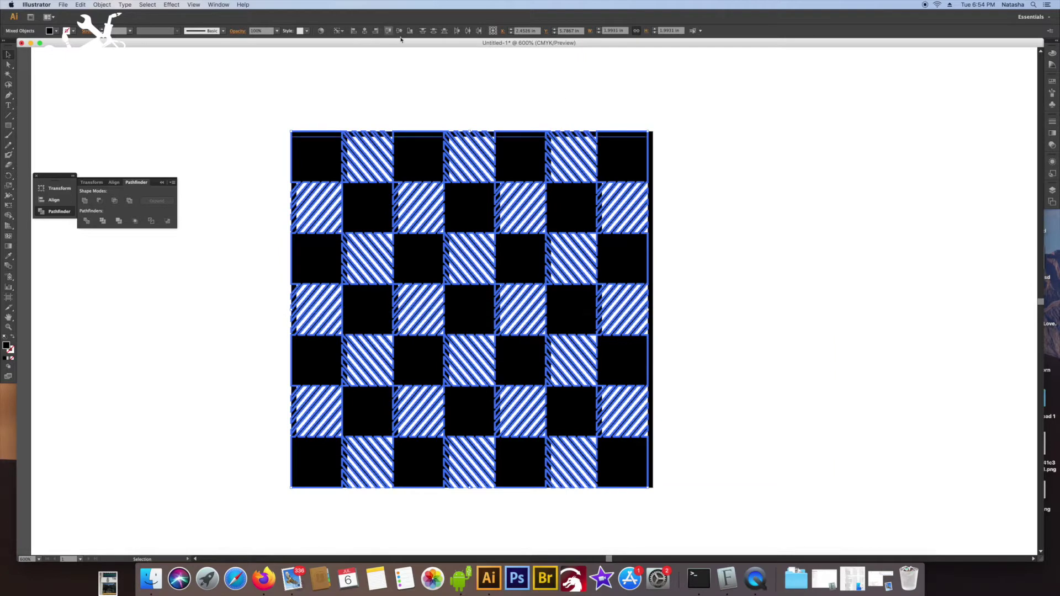
pyautogui.press('super+shift+a')
# Duplicate the horizontal bar down to the next row boundary and repeat the copy through to the pattern's bottom edge.
pyautogui.click(570, 133)
pyautogui.moveTo(538, 136); pyautogui.dragTo(535, 185)
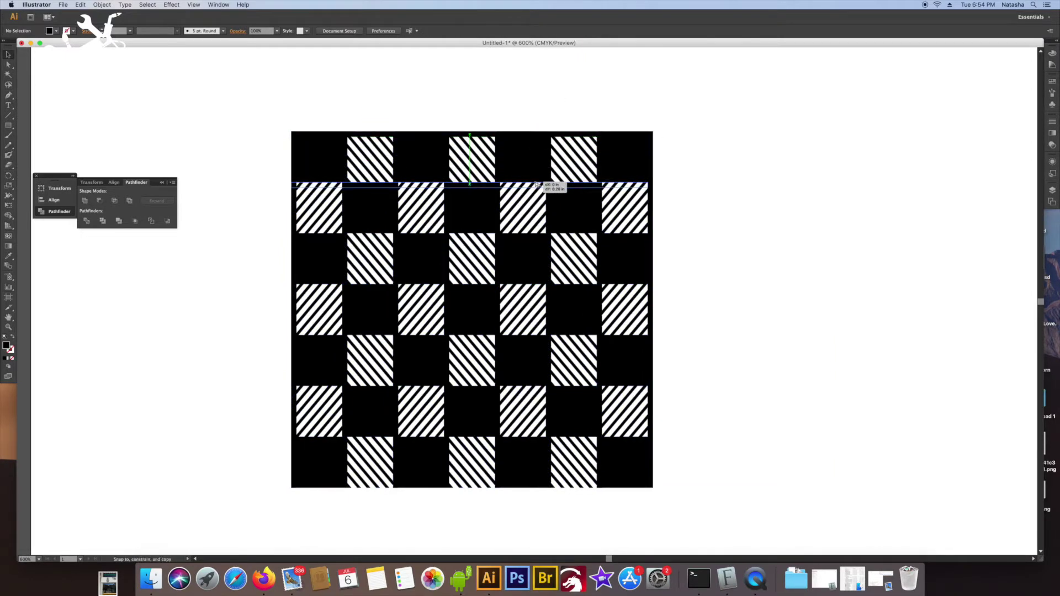
pyautogui.press('super+d')
pyautogui.press('super+d')
pyautogui.press('super+d')
pyautogui.press('super+d')
pyautogui.press('super+d')
pyautogui.press('super+d')
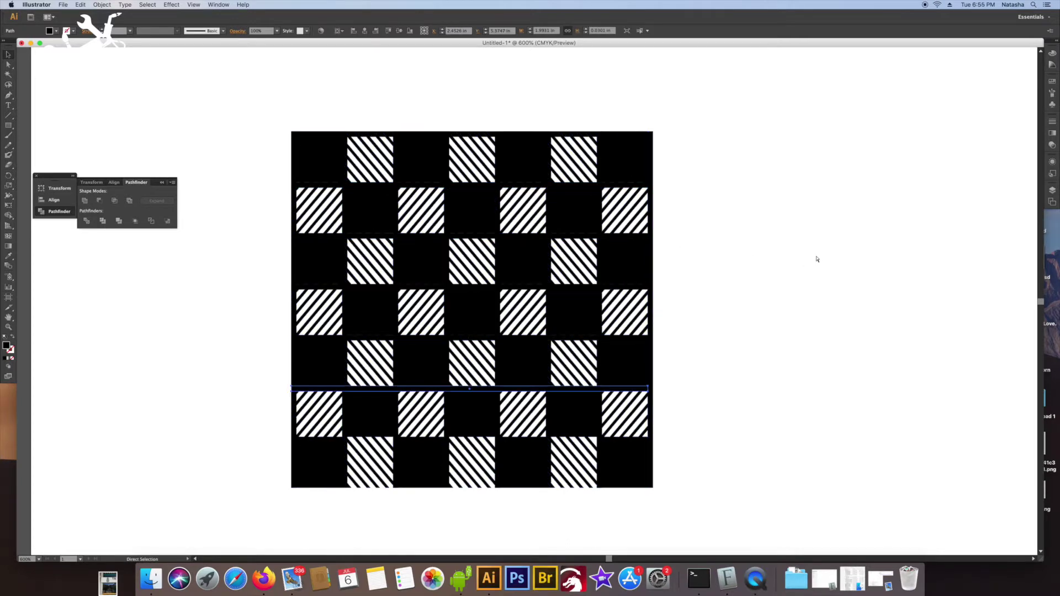
pyautogui.press('super+shift+a')
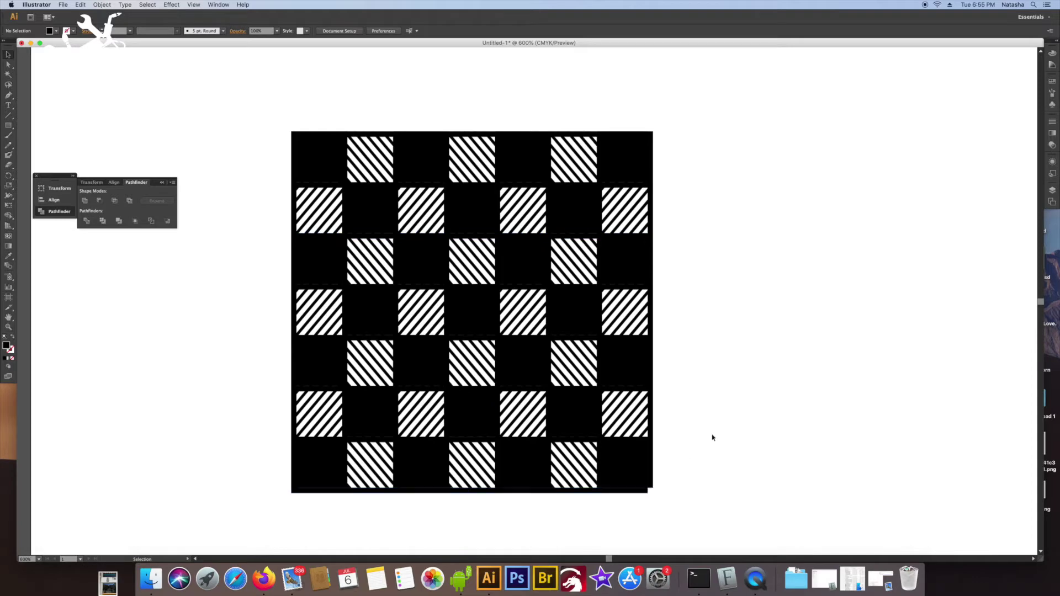
# Extend the bottom horizontal bar to the outer edge of the last vertical bar, closing the gap at the lower-right corner.
pyautogui.click(644, 490)
pyautogui.moveTo(646, 490); pyautogui.dragTo(650, 491)
pyautogui.click(697, 406)
# Examine close up how the black bars meet the edges of the striped squares.
pyautogui.press('super+equal')
pyautogui.press('super+equal')
pyautogui.press('super+equal')
pyautogui.press('super+equal')
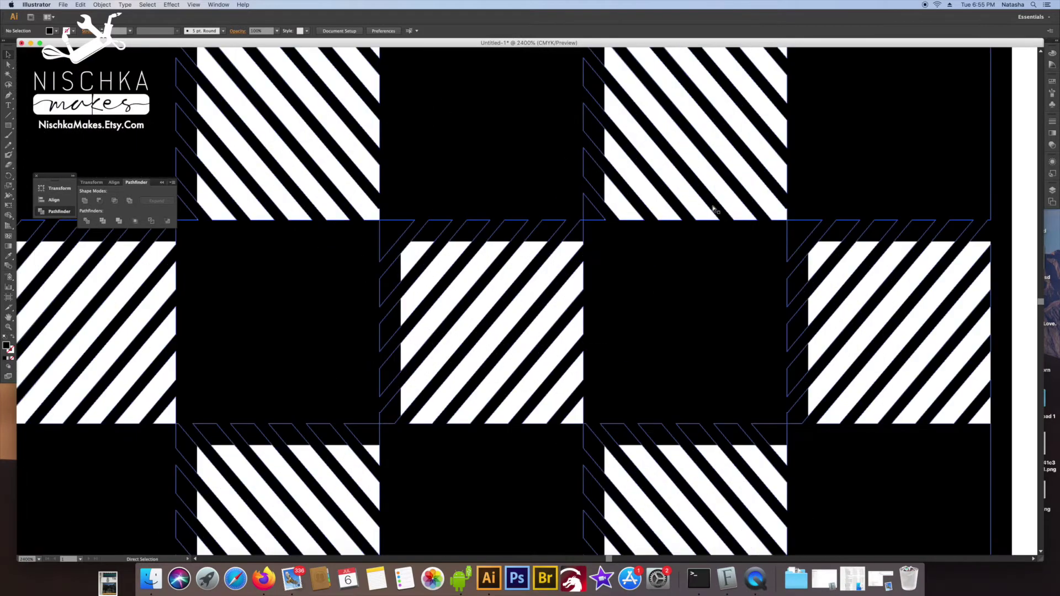
pyautogui.press('super+minus')
pyautogui.press('super+minus')
pyautogui.press('super+minus')
pyautogui.press('super+minus')
pyautogui.press('super+minus')
pyautogui.press('super+minus')
# Unite all squares, stripes and bars of the pattern into a single shape.
pyautogui.moveTo(683, 181); pyautogui.dragTo(365, 441)
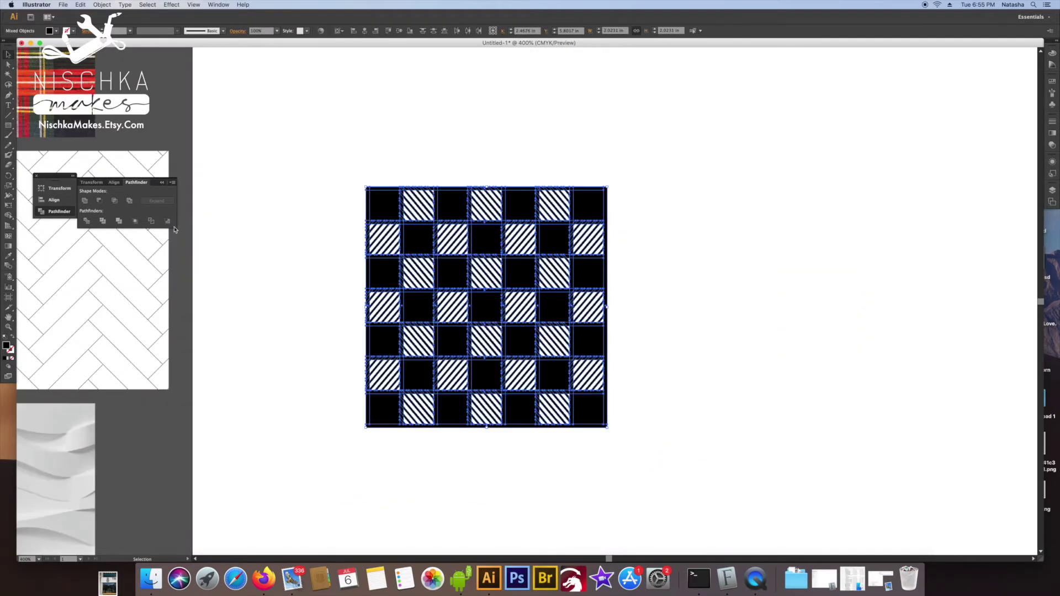
pyautogui.click(89, 203)
pyautogui.click(739, 200)
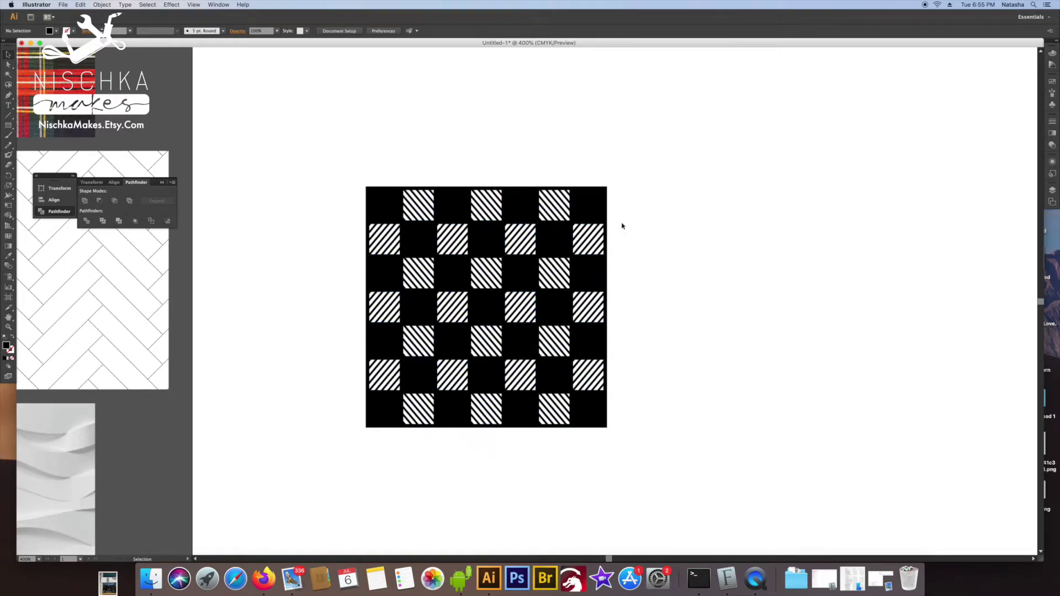
# Move the united pattern off its place on the artboard to the area above the red tartan image.
pyautogui.click(598, 365)
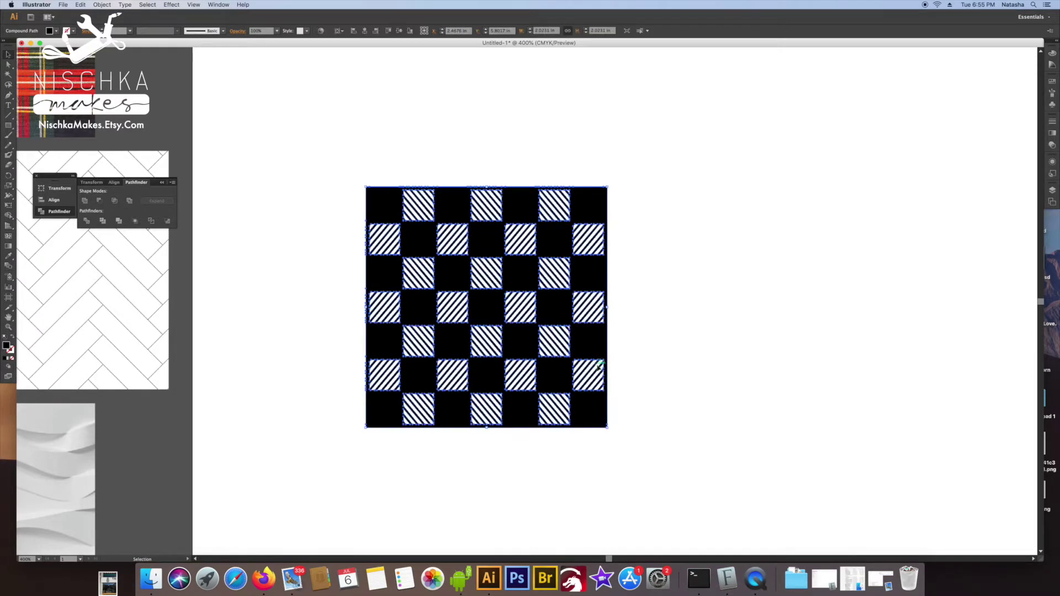
pyautogui.press('super+minus')
pyautogui.press('super+minus')
pyautogui.press('super+minus')
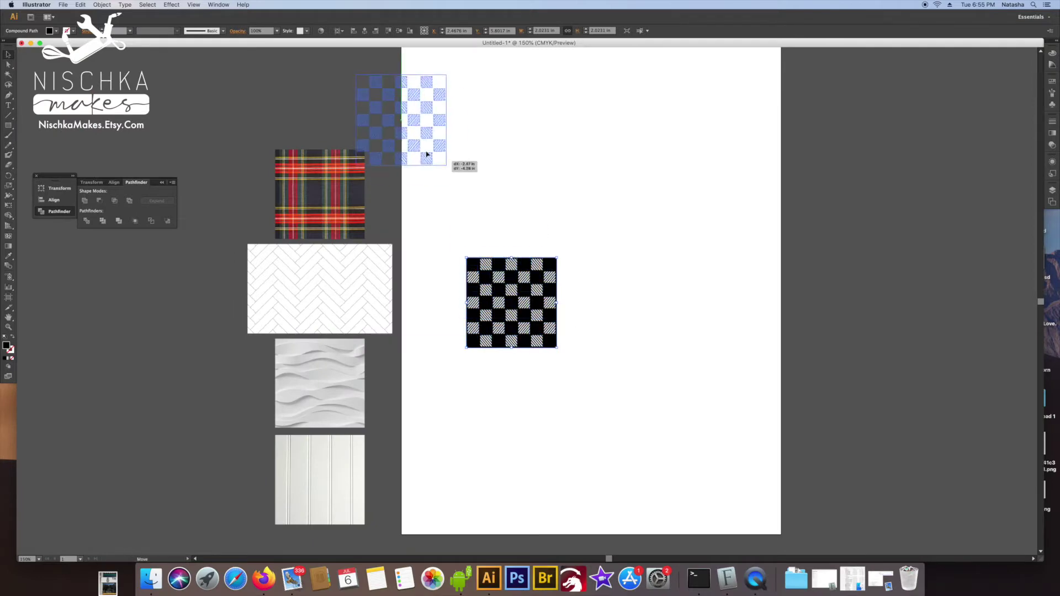